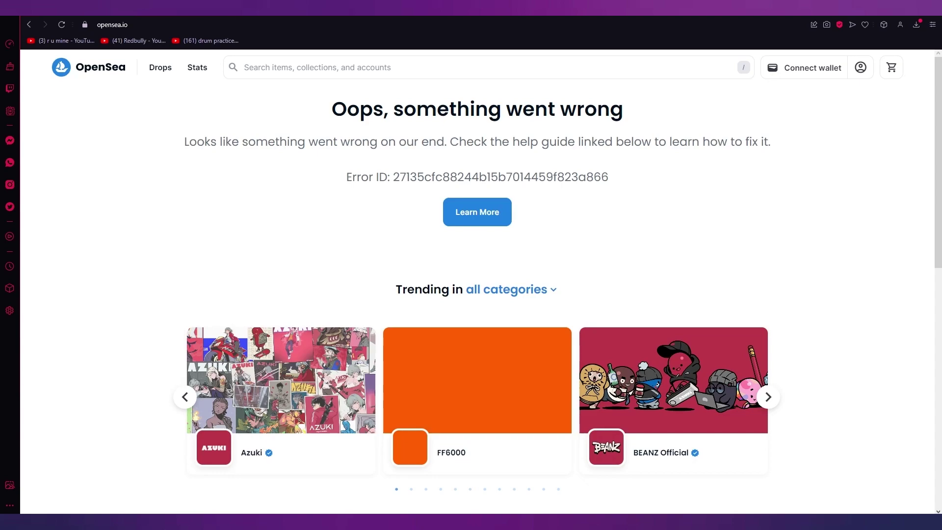
# Scroll the page and open the BEANZ Official trending collection.
pyautogui.scroll(-5, 345, 162)
pyautogui.scroll(5, 346, 161)
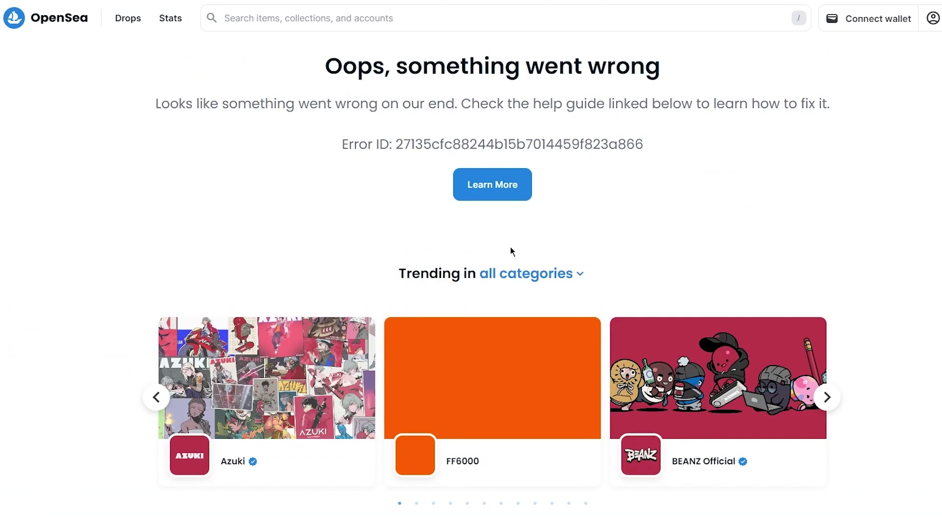
pyautogui.scroll(-5, 511, 251)
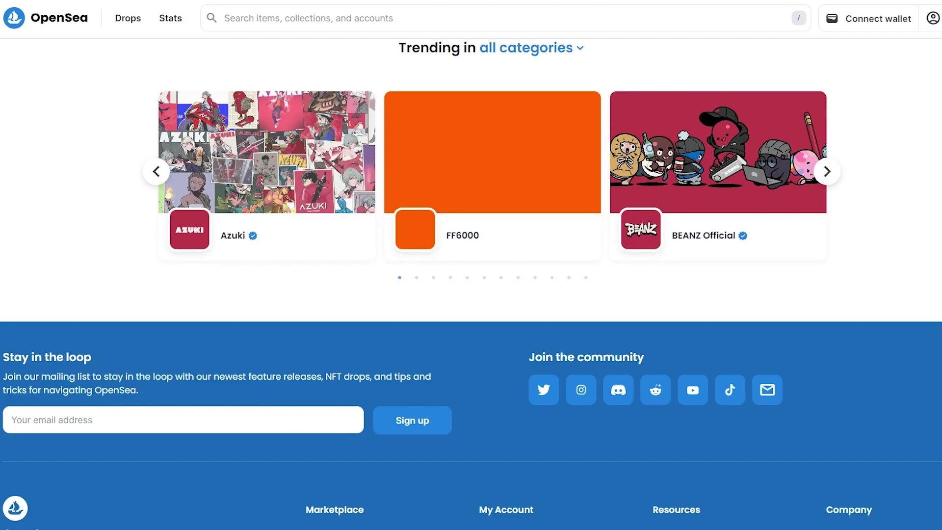
pyautogui.click(734, 227)
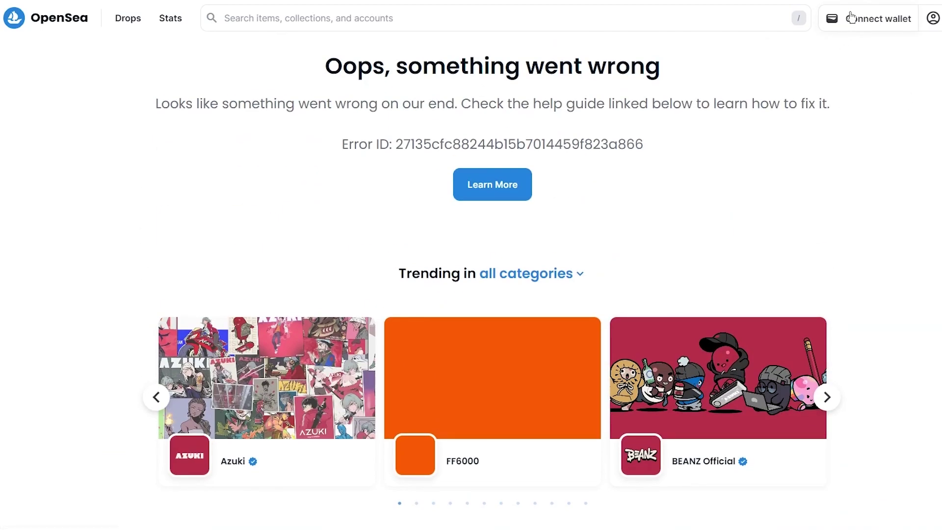
# Turn on Night Mode from the account menu.
pyautogui.moveTo(926, 25)
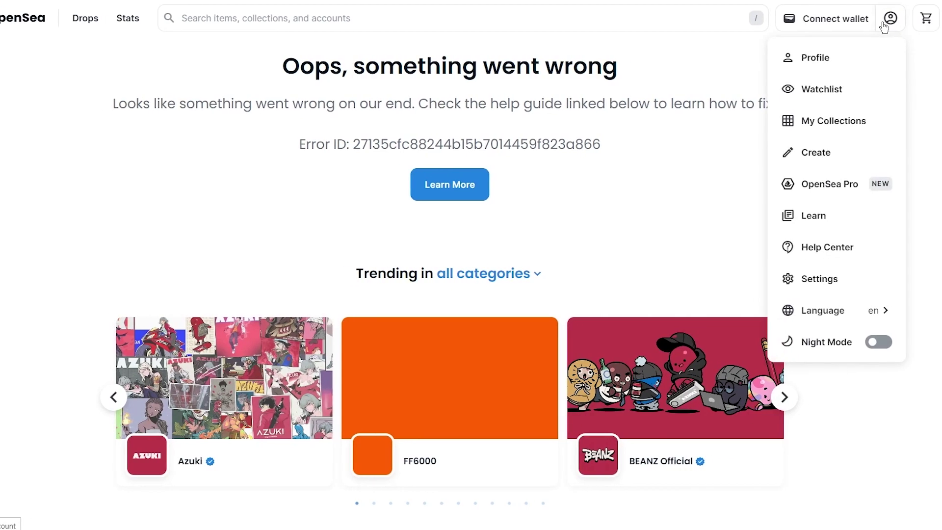
pyautogui.moveTo(890, 20)
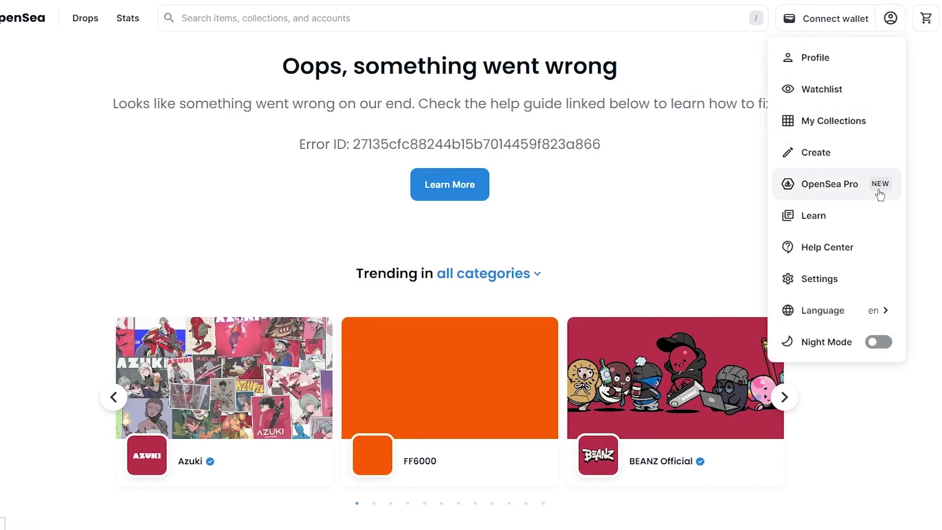
pyautogui.click(888, 342)
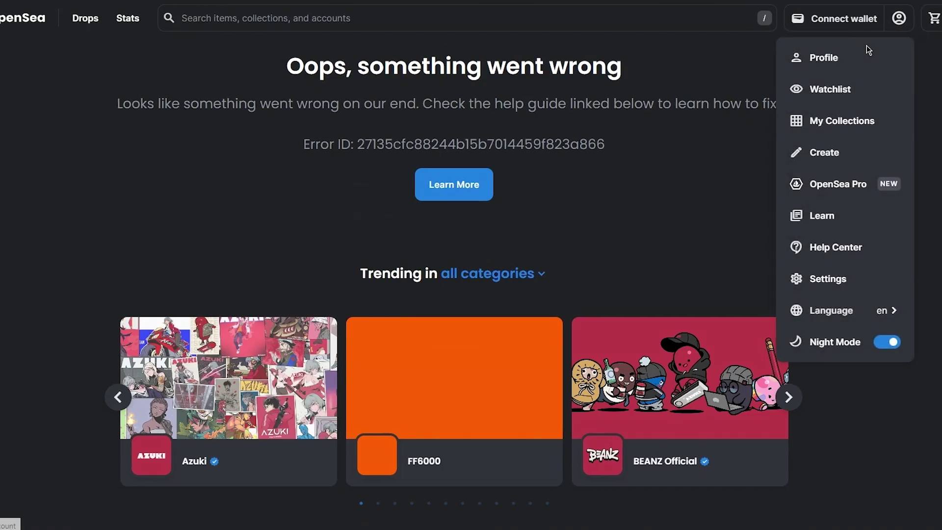
# Choose Profile to bring up the Connect your wallet prompt, closing and reopening it twice.
pyautogui.click(867, 45)
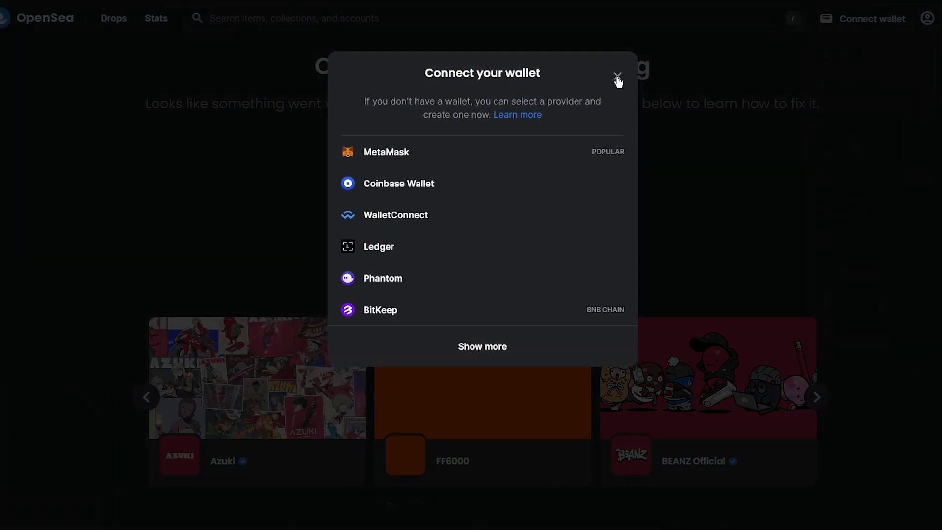
pyautogui.click(617, 79)
pyautogui.moveTo(919, 18)
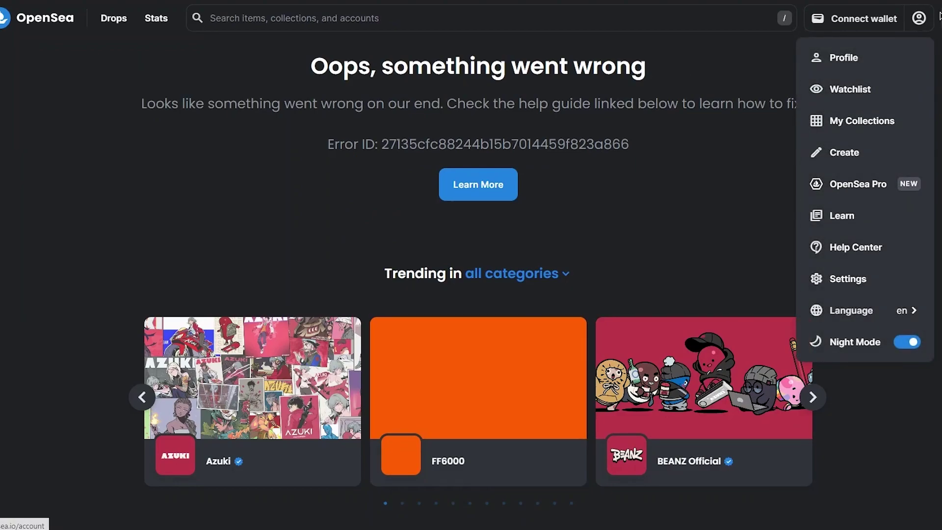
pyautogui.click(883, 57)
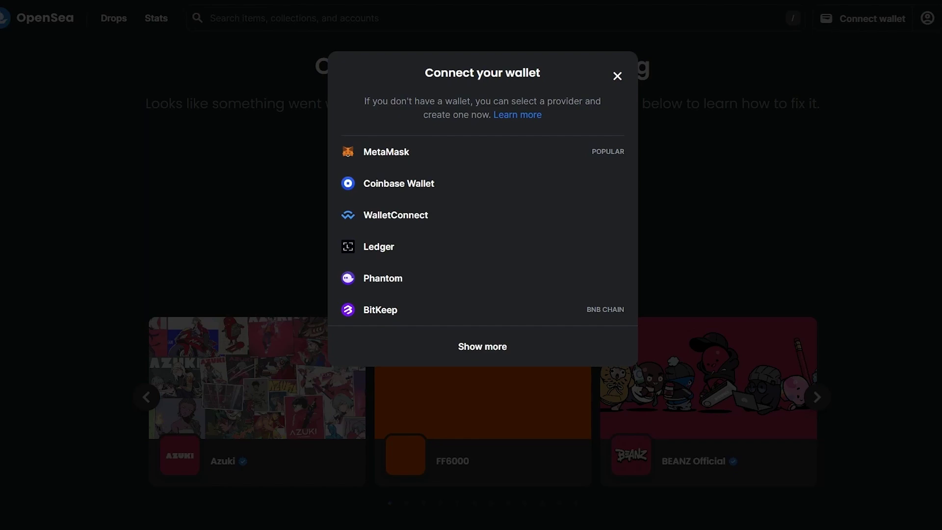
pyautogui.click(617, 79)
pyautogui.moveTo(930, 22)
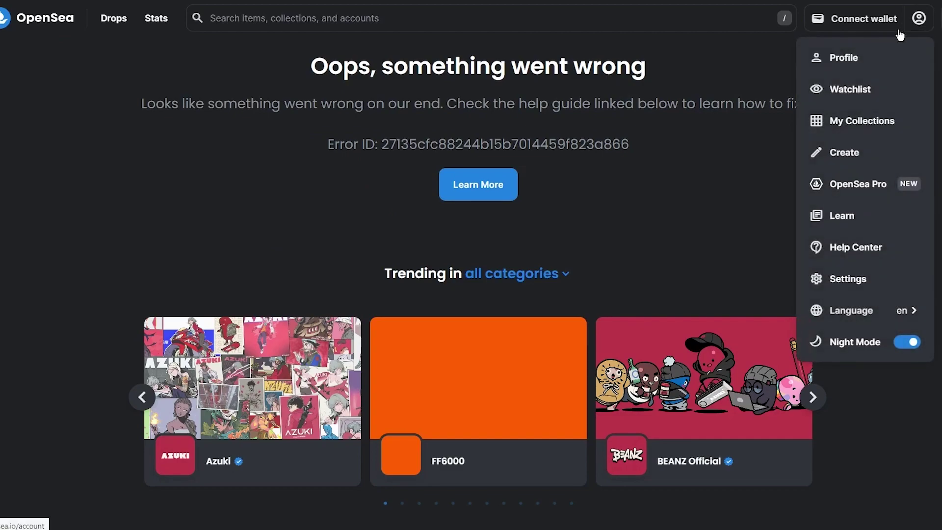
pyautogui.click(862, 55)
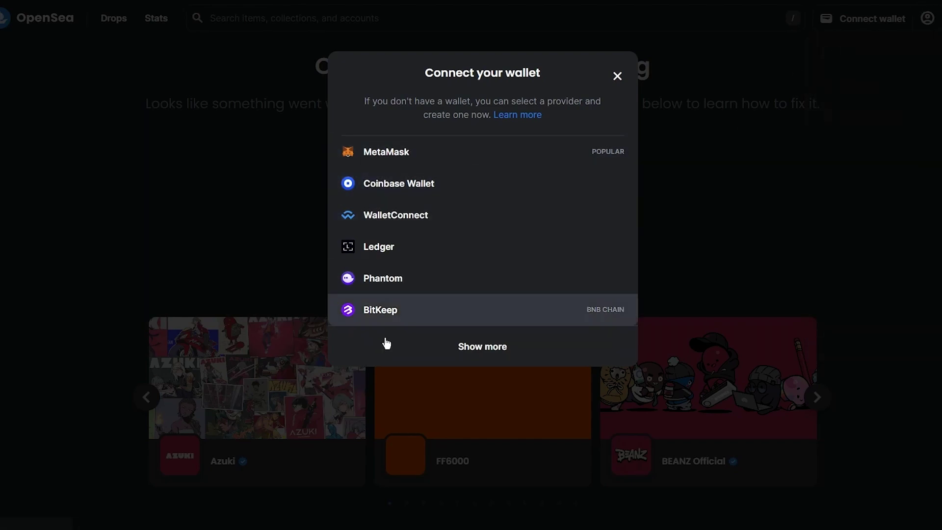
# Expand the wallet list with Show more and scroll through all supported providers.
pyautogui.click(475, 347)
pyautogui.scroll(-3, 477, 314)
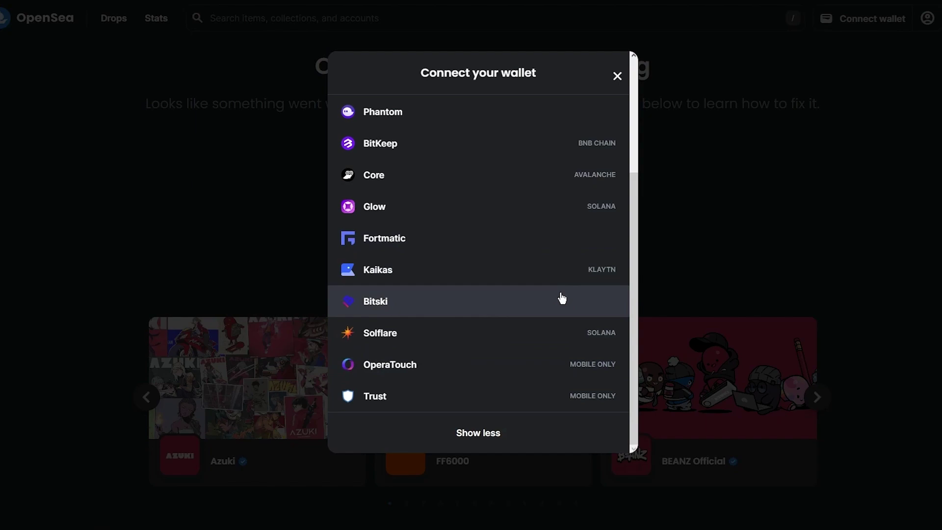
pyautogui.scroll(3, 526, 254)
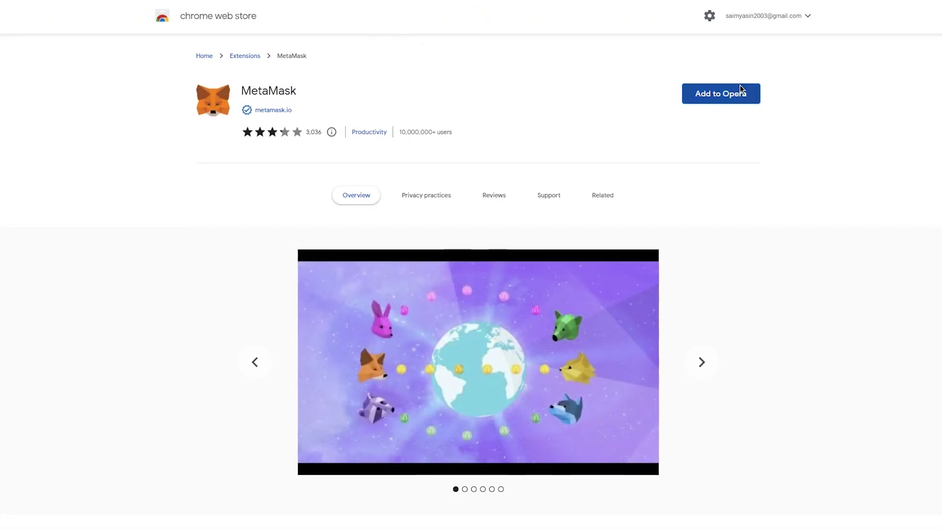
# Add the MetaMask extension to the browser from its Chrome Web Store page.
pyautogui.click(743, 81)
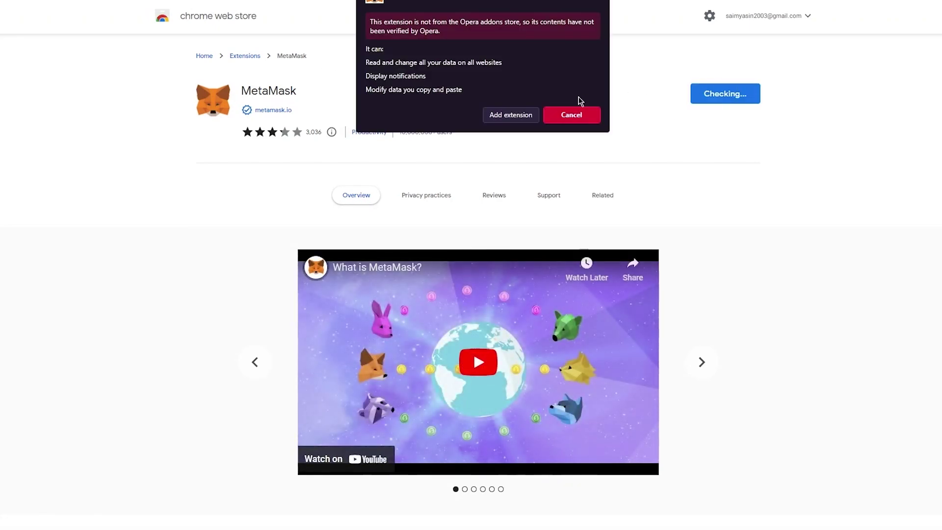
pyautogui.click(516, 119)
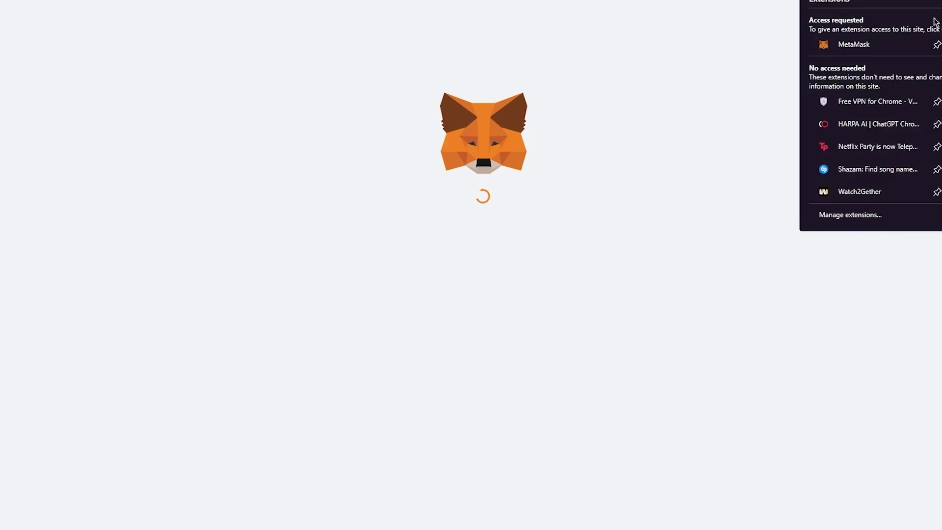
# Pin MetaMask to the toolbar and accept its terms of use.
pyautogui.click(938, 45)
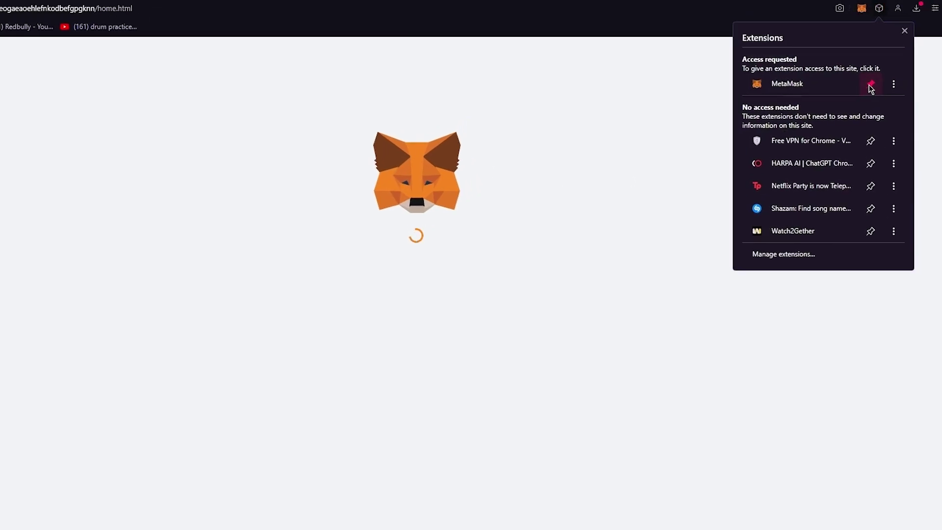
pyautogui.click(688, 128)
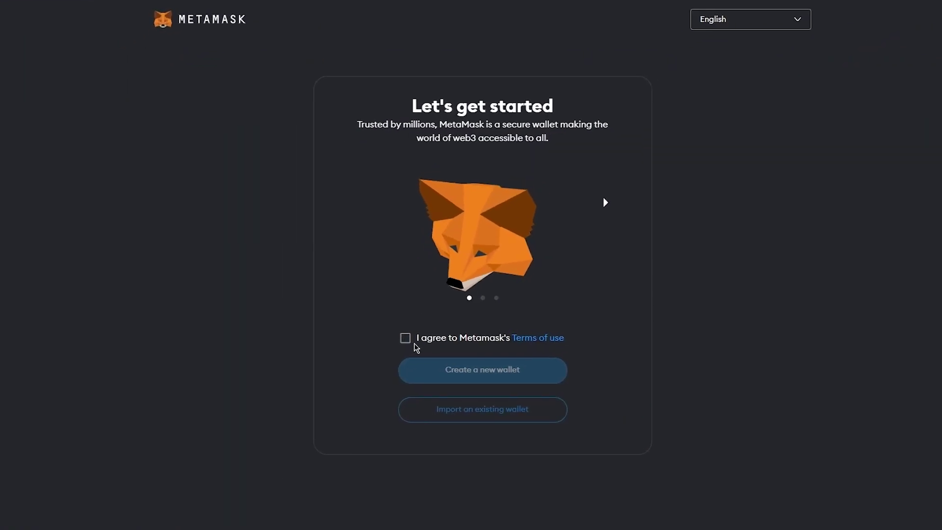
pyautogui.click(404, 338)
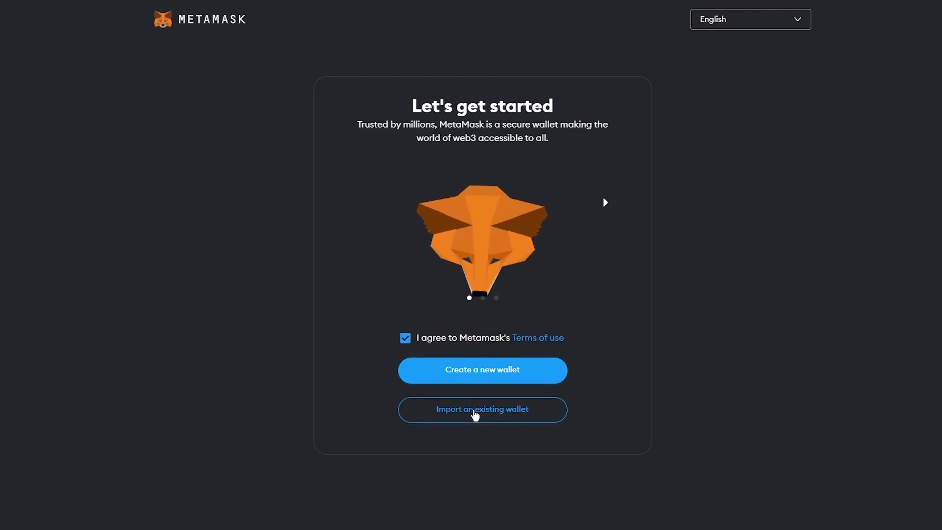
# Go past the introduction slide and choose Create a new wallet.
pyautogui.click(608, 204)
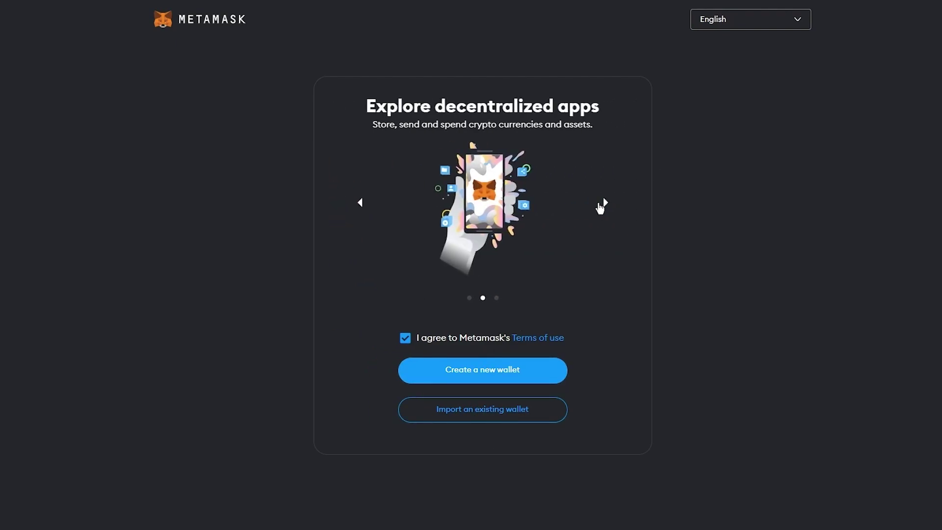
pyautogui.click(496, 372)
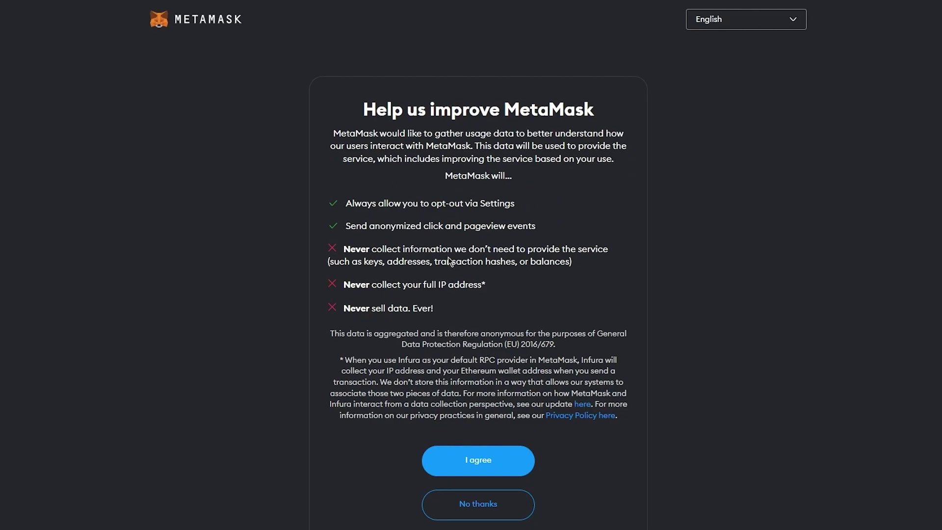
pyautogui.scroll(-1, 476, 315)
pyautogui.scroll(-1, 476, 315)
# Agree to usage data, enter and confirm a wallet password, and create the wallet.
pyautogui.click(479, 421)
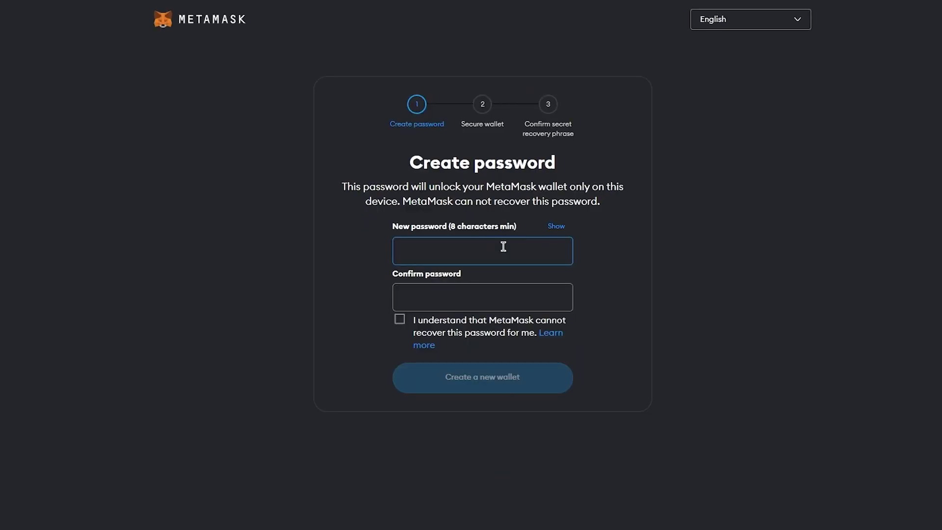
pyautogui.write('a')
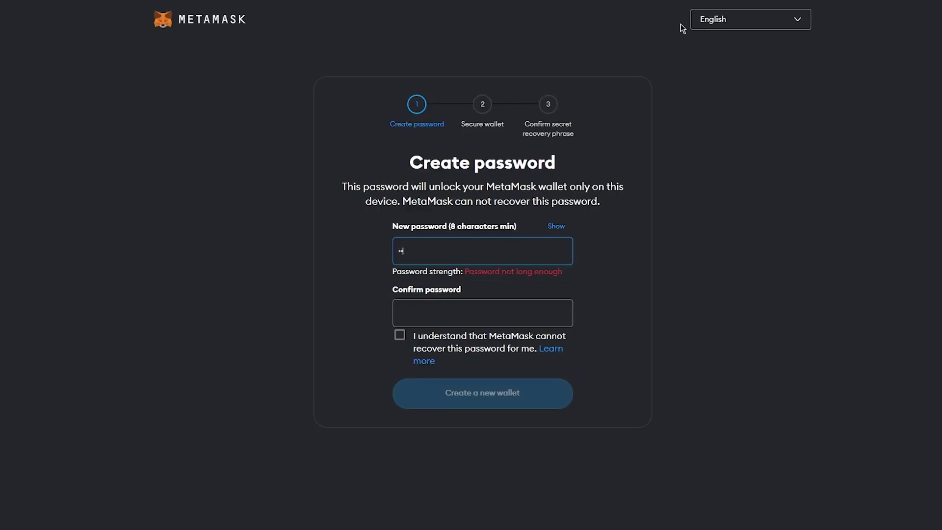
pyautogui.write('aaaaaaaa')
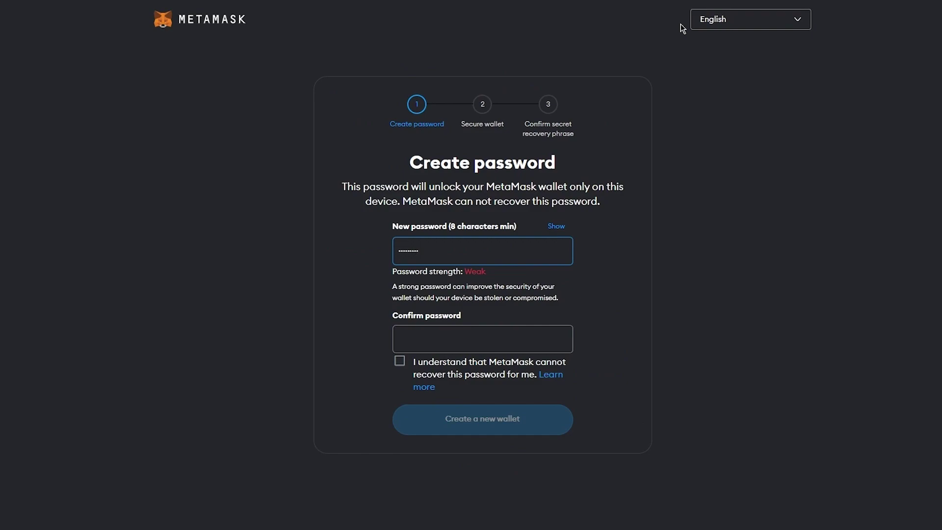
pyautogui.write('a')
pyautogui.click(511, 341)
pyautogui.write('a')
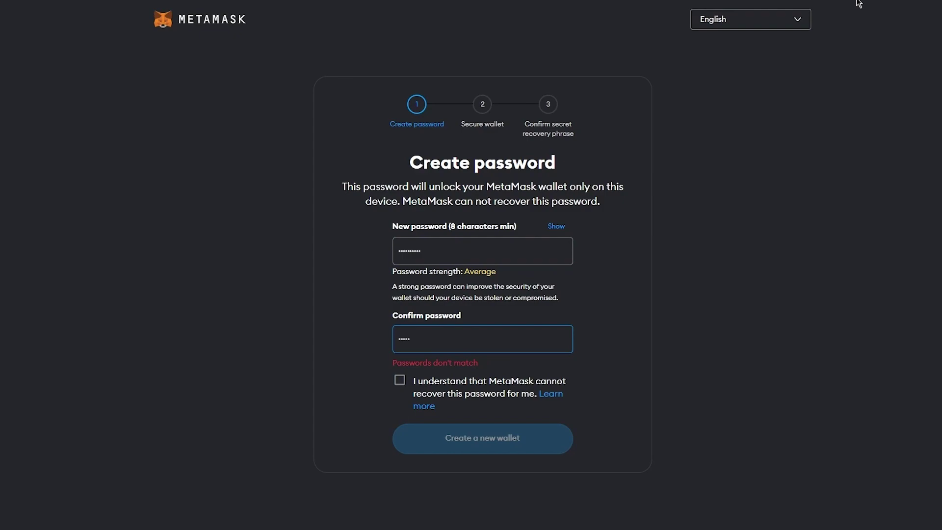
pyautogui.write('a')
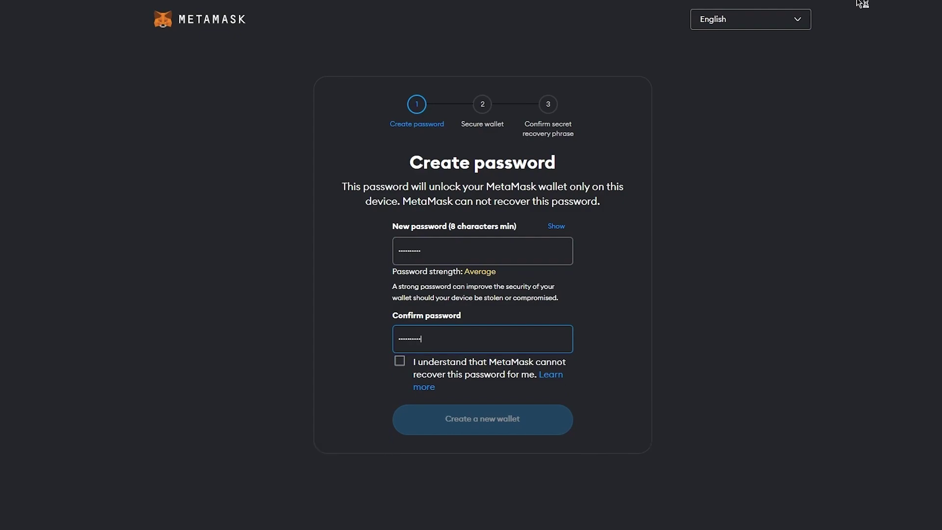
pyautogui.click(398, 361)
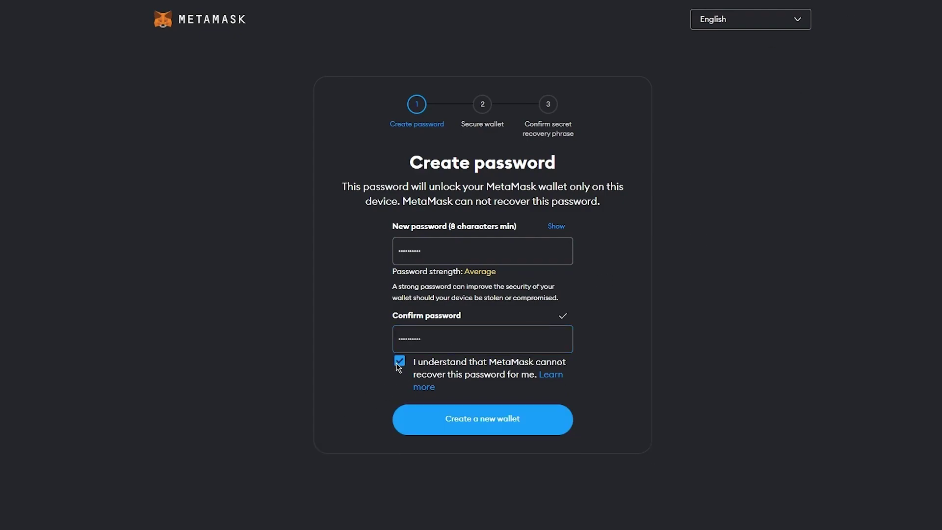
pyautogui.click(487, 418)
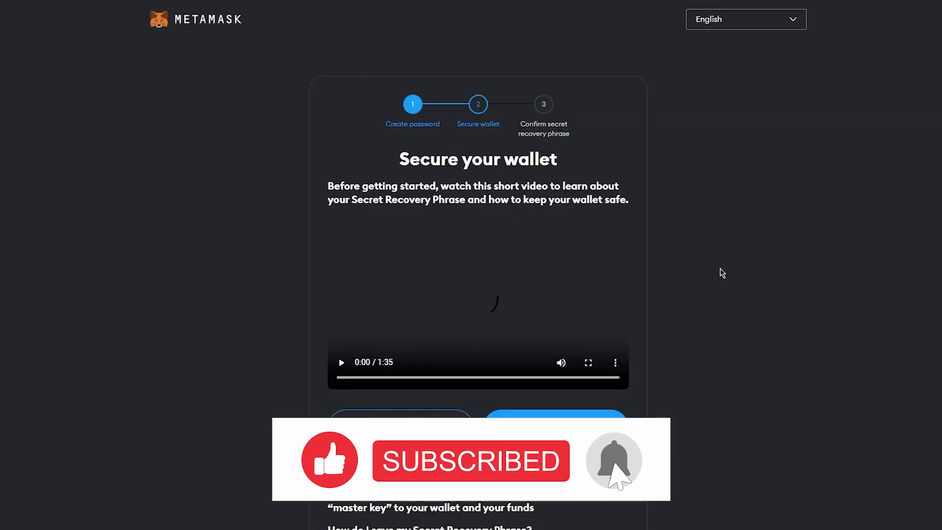
# Postpone the recovery phrase backup and acknowledge the risk of skipping security.
pyautogui.scroll(-2, 592, 273)
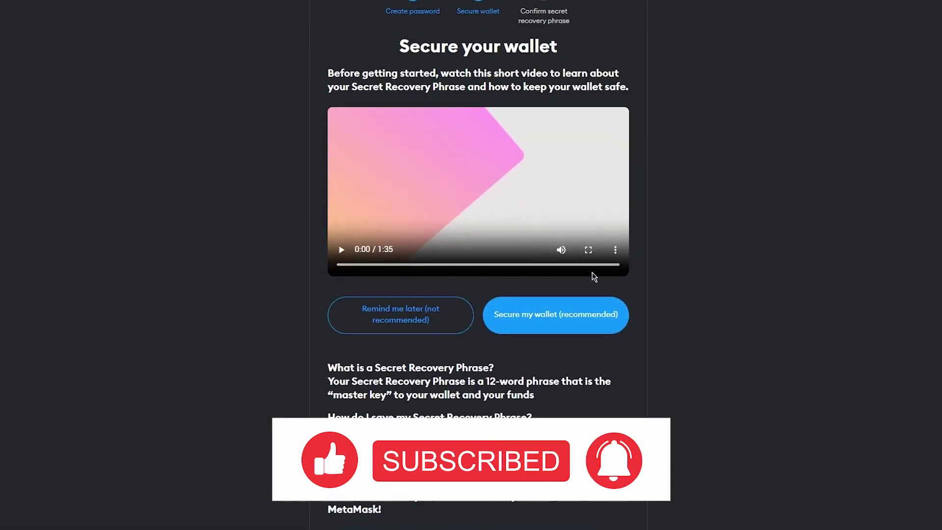
pyautogui.click(374, 323)
pyautogui.click(401, 262)
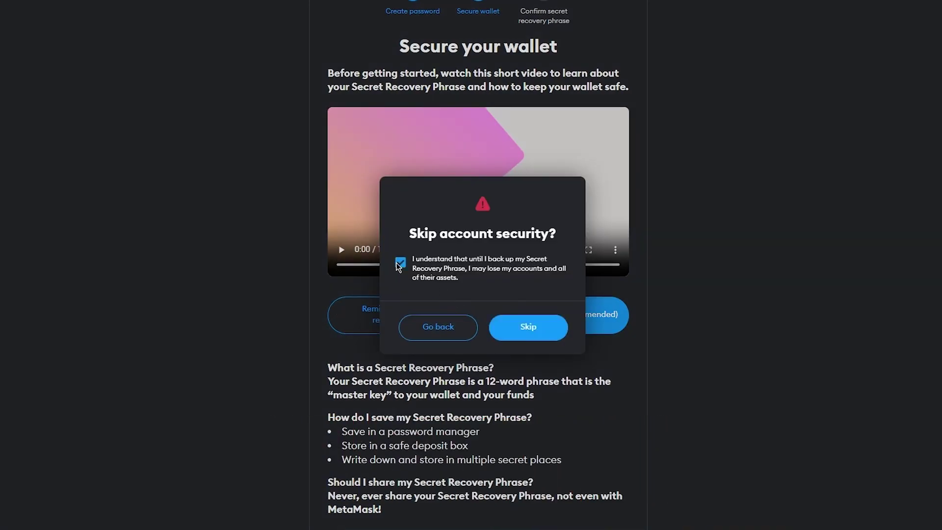
# Skip security, acknowledge the creation notice, finish the install tips and close What's new.
pyautogui.click(529, 325)
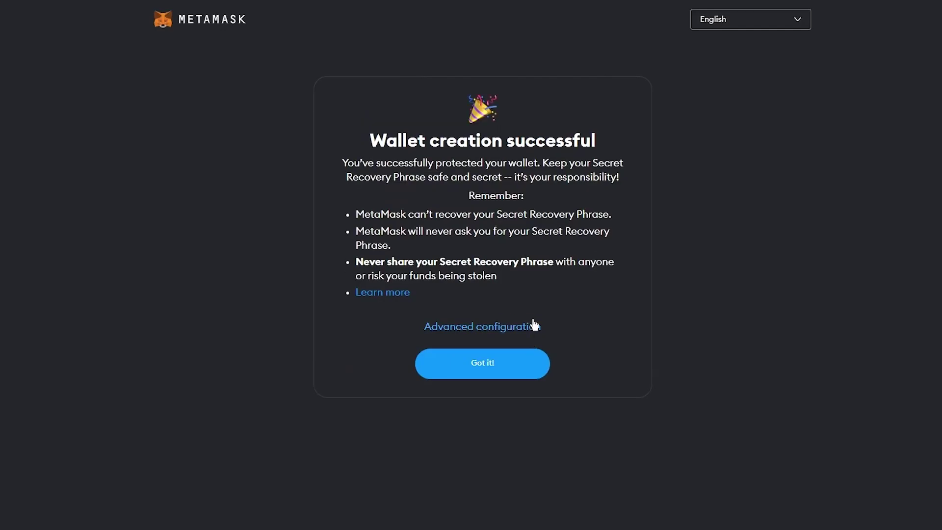
pyautogui.click(467, 376)
pyautogui.click(481, 395)
pyautogui.click(481, 393)
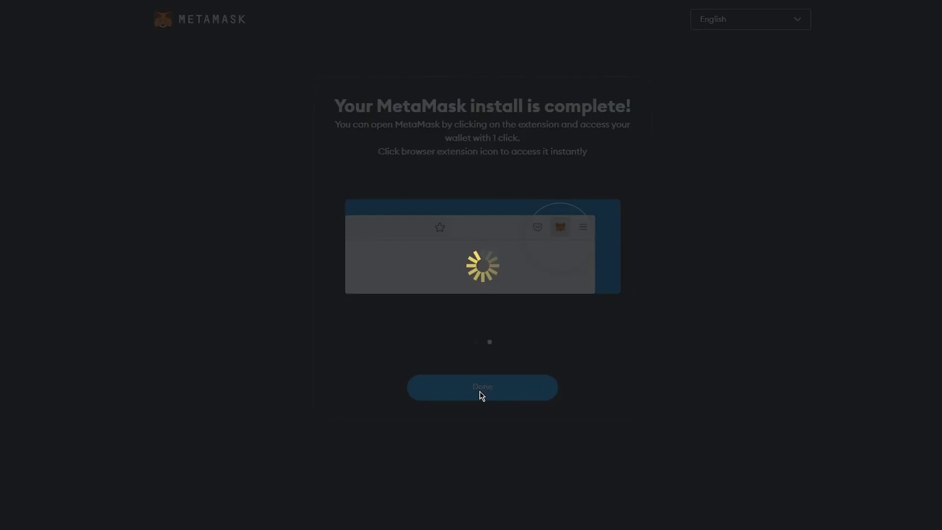
pyautogui.scroll(-3, 542, 366)
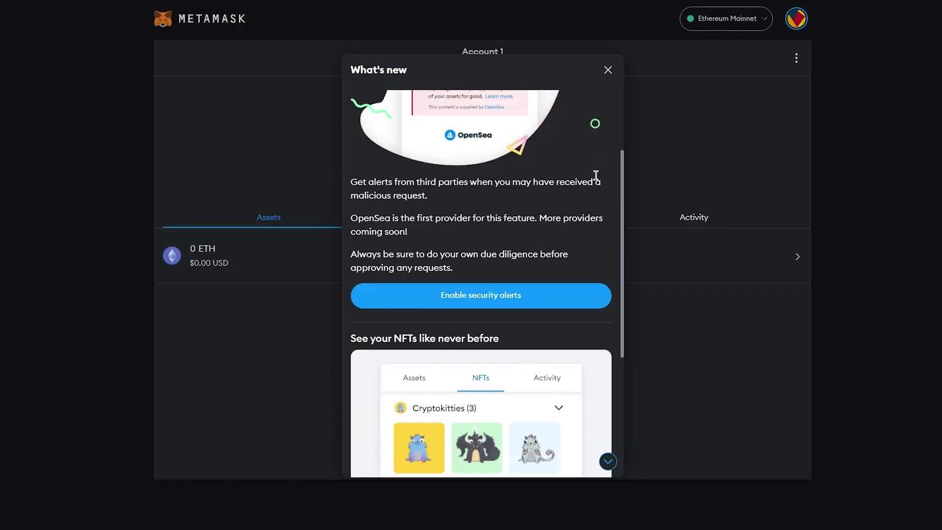
pyautogui.click(607, 70)
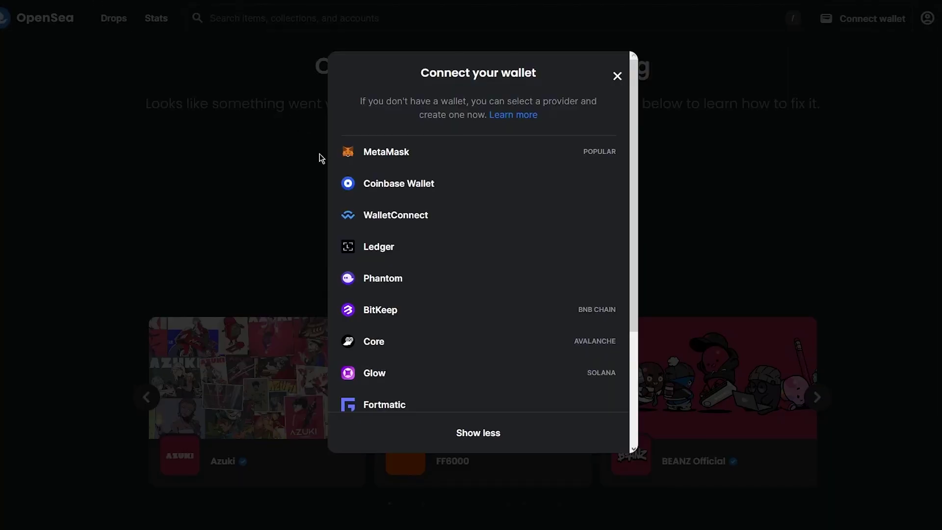
# Pick MetaMask in the wallet prompt, dismiss it, then reconnect choosing MetaMask again.
pyautogui.click(388, 156)
pyautogui.click(618, 77)
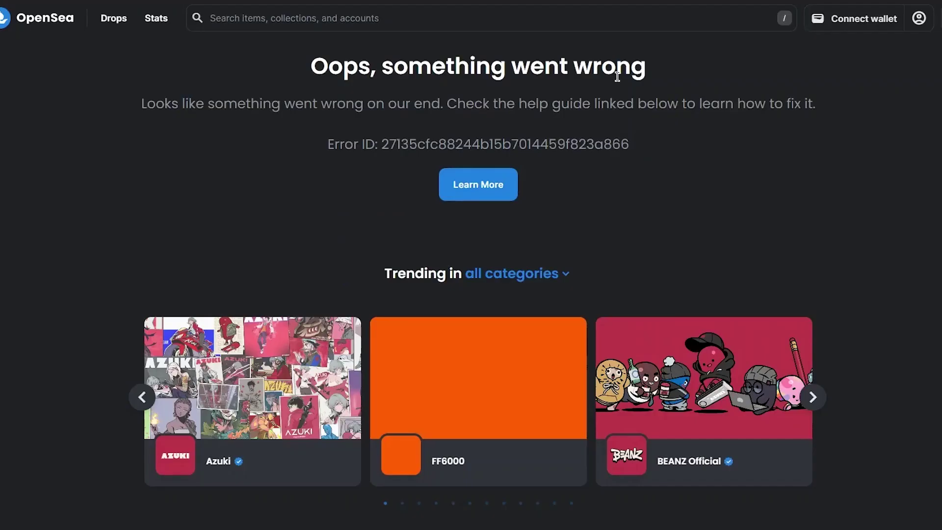
pyautogui.click(849, 19)
pyautogui.click(530, 147)
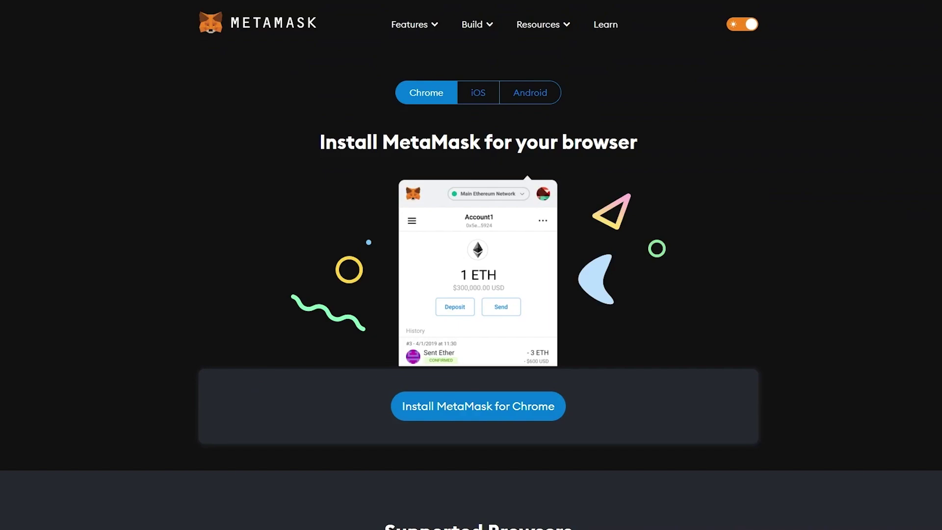
pyautogui.scroll(-5, 646, 191)
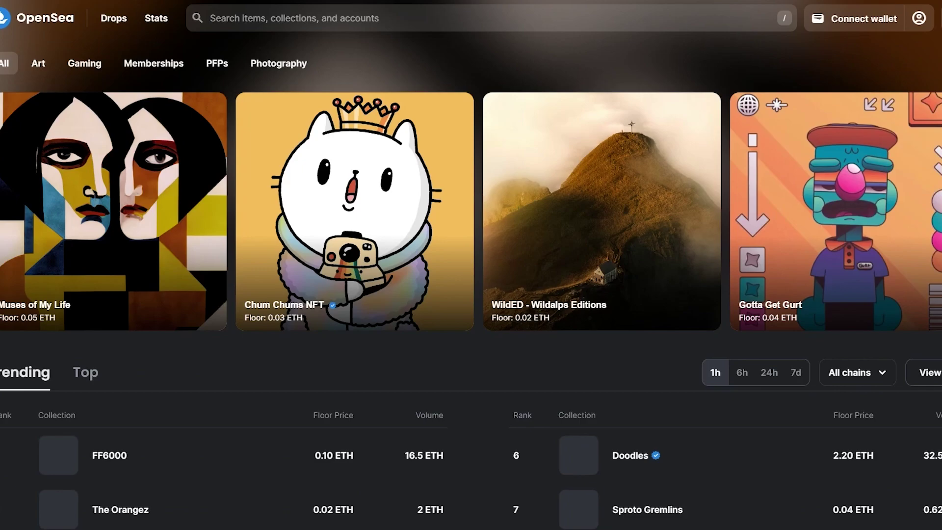
# View the MetaMask NFTs tab showing No NFTs yet, then close the popup with Esc.
pyautogui.moveTo(919, 19)
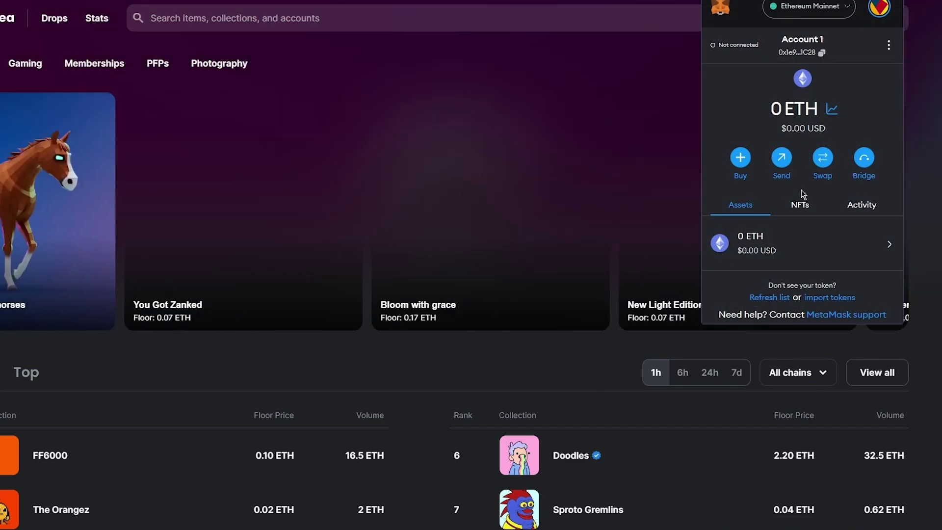
pyautogui.click(805, 206)
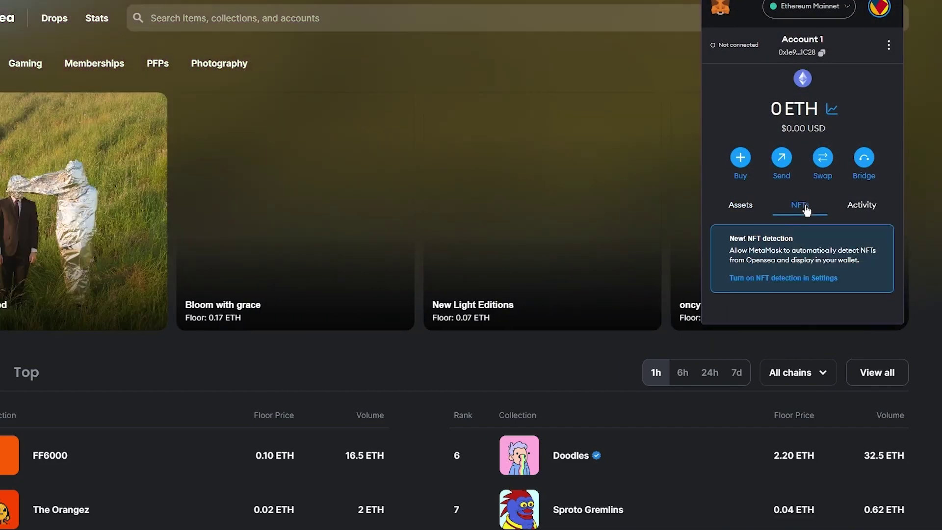
pyautogui.scroll(-4, 808, 207)
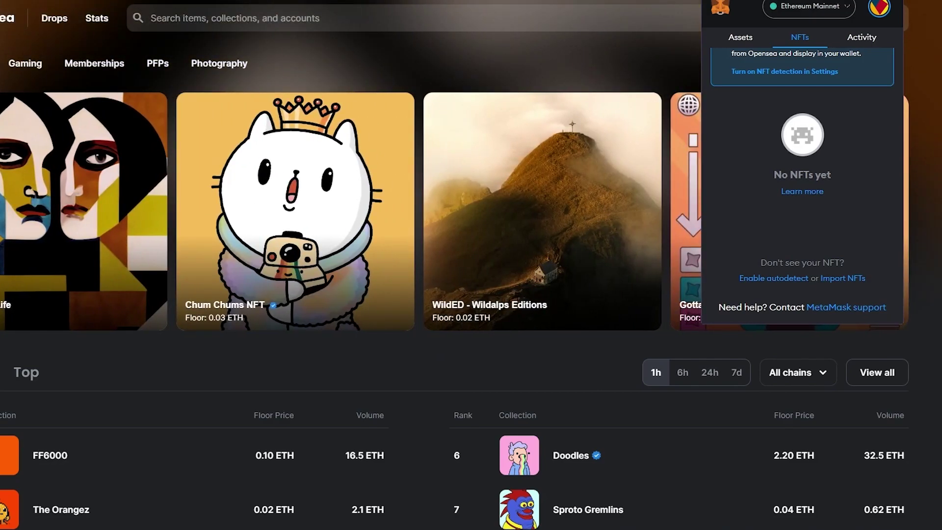
pyautogui.press('Escape')
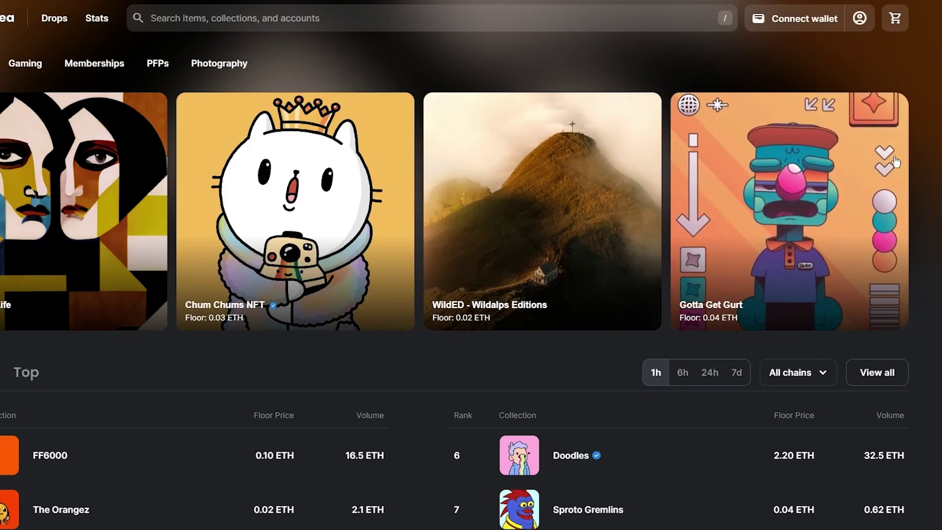
# Connect MetaMask's Account 1 to OpenSea, approving Next and Connect in the popup.
pyautogui.click(800, 22)
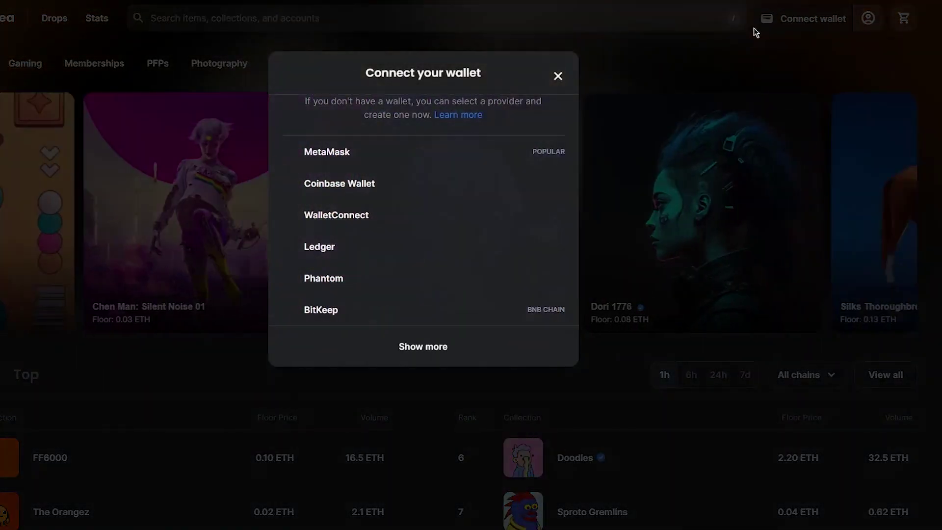
pyautogui.click(416, 160)
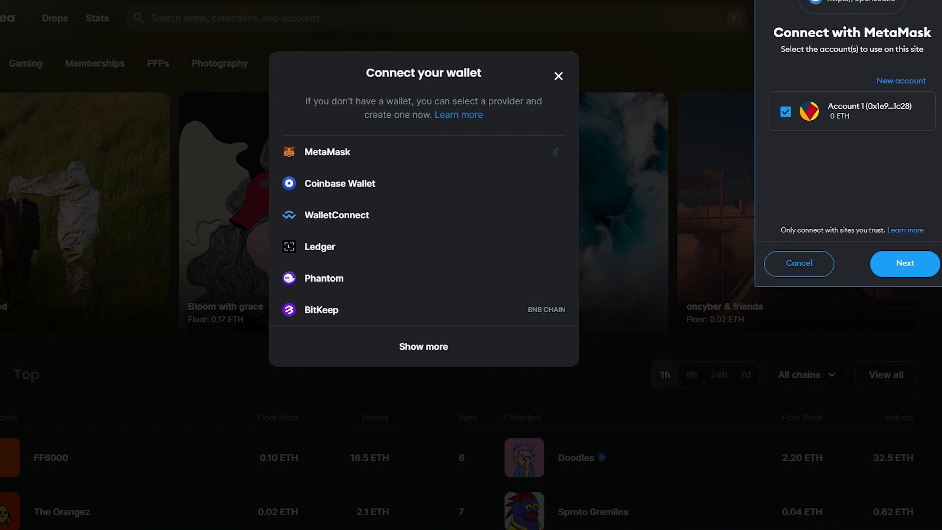
pyautogui.click(879, 264)
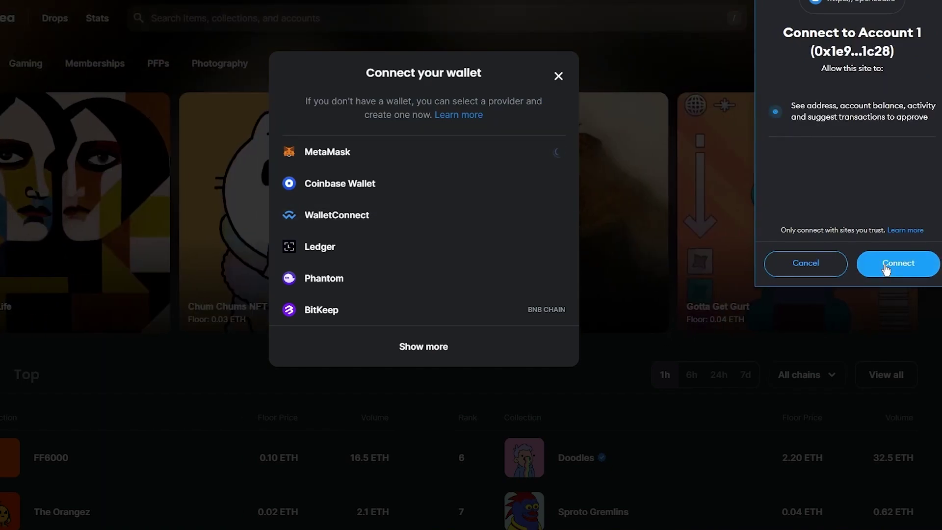
pyautogui.click(896, 264)
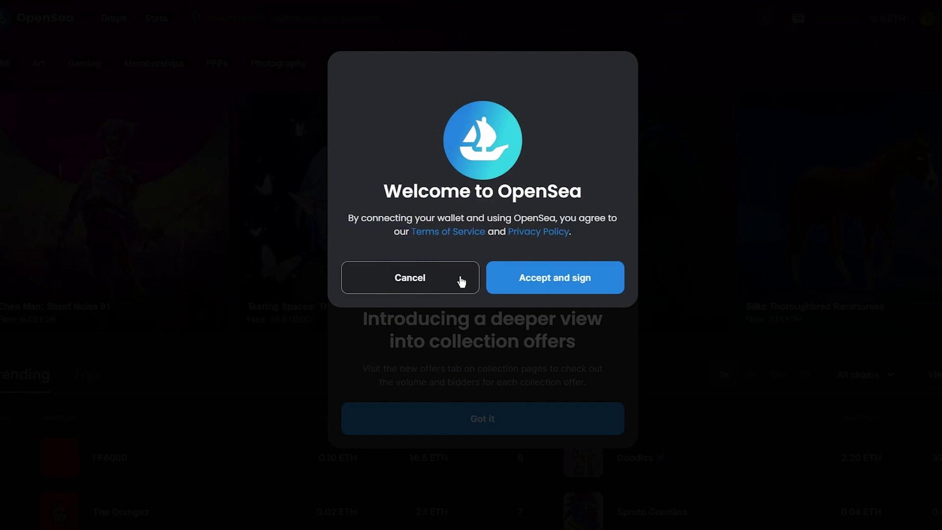
pyautogui.click(540, 279)
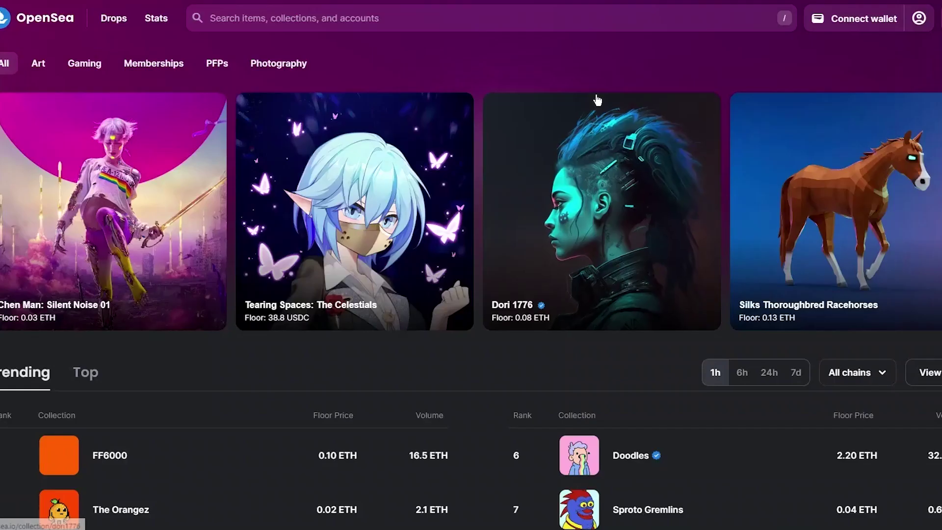
pyautogui.moveTo(923, 12)
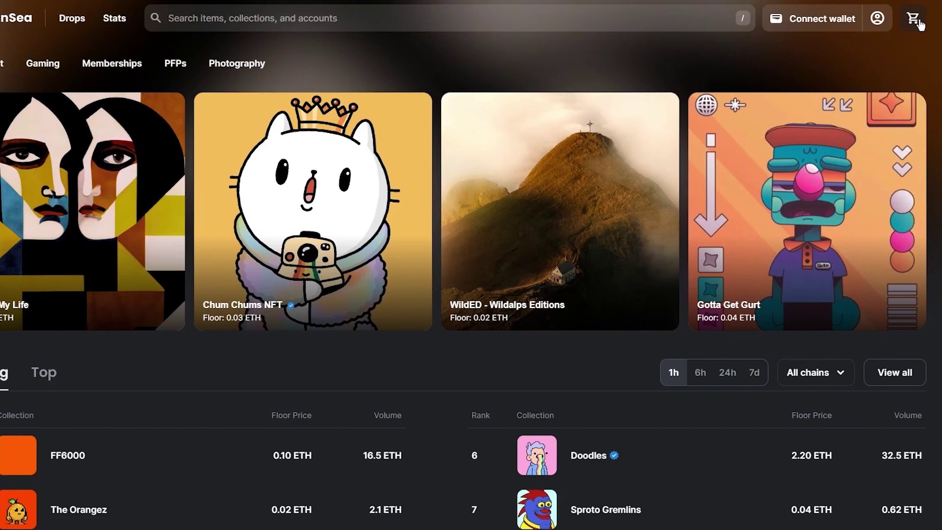
pyautogui.click(939, 22)
pyautogui.click(913, 33)
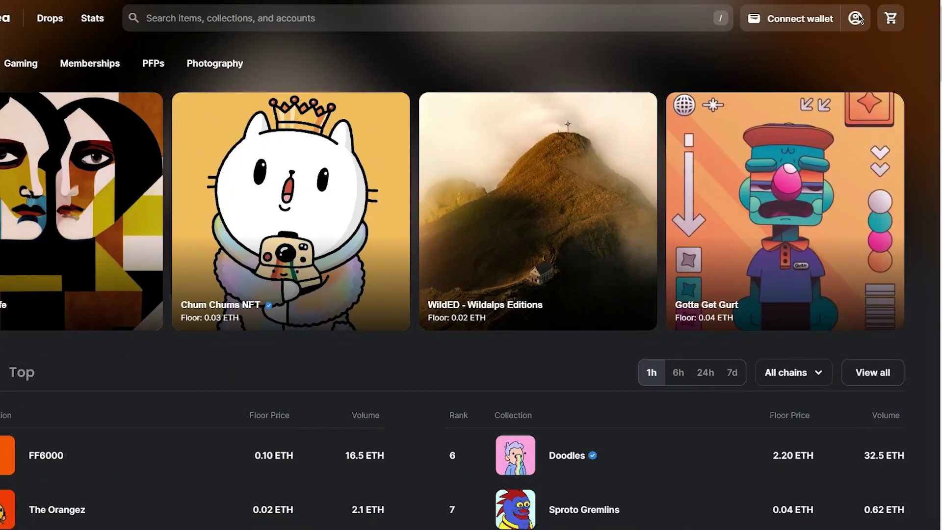
pyautogui.click(805, 18)
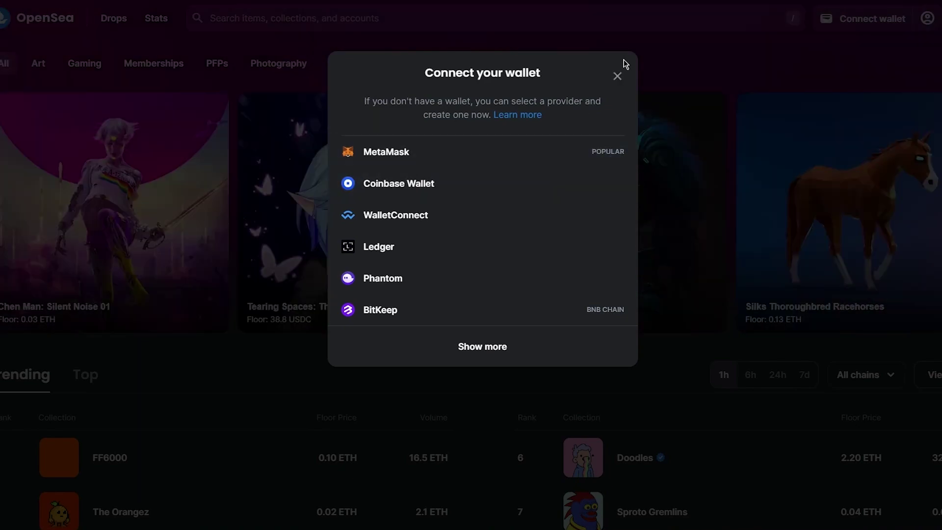
pyautogui.click(617, 77)
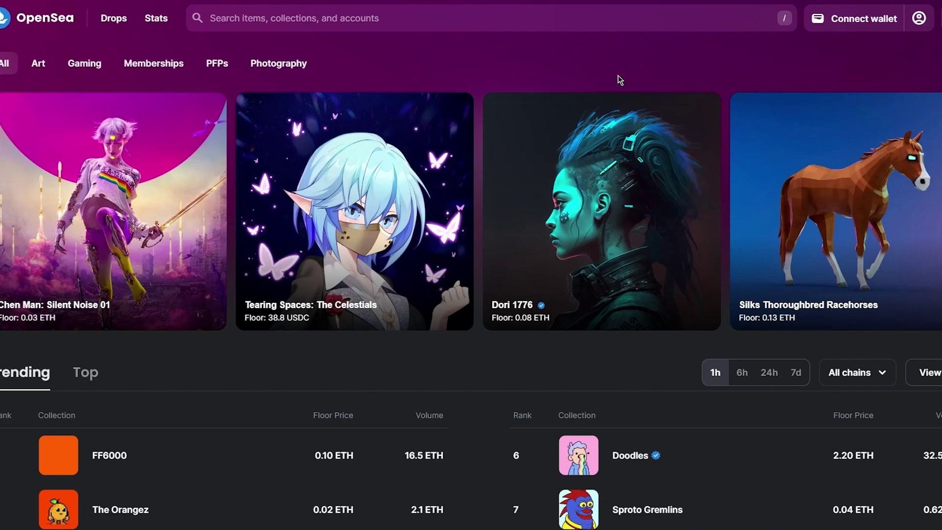
pyautogui.scroll(-3, 171, 212)
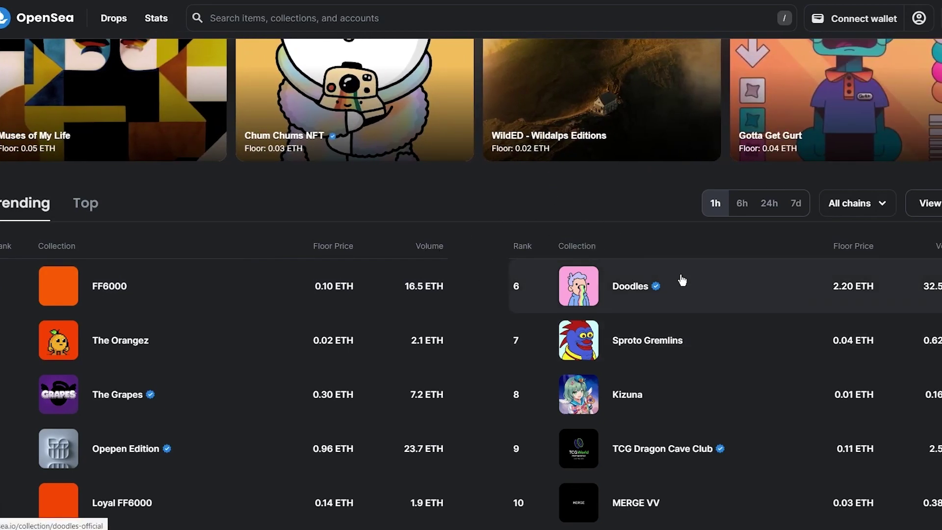
pyautogui.scroll(3, 682, 280)
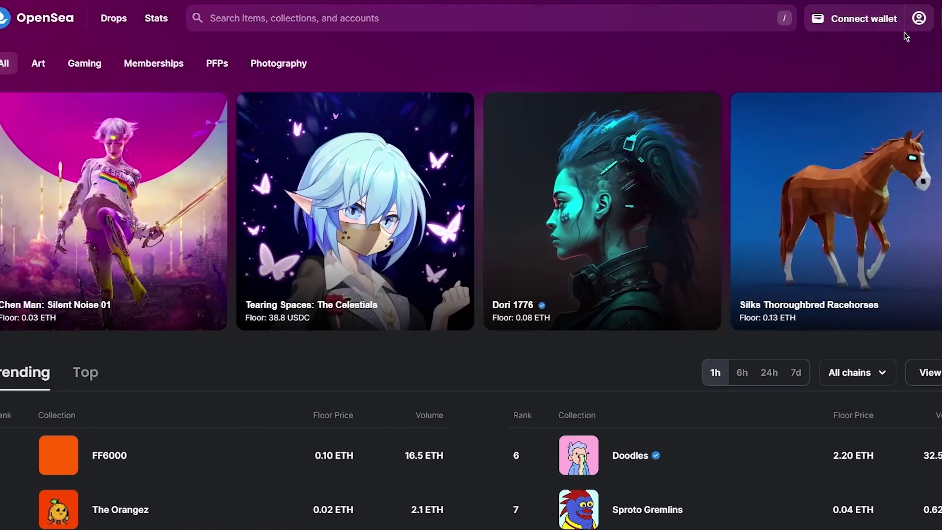
pyautogui.moveTo(916, 21)
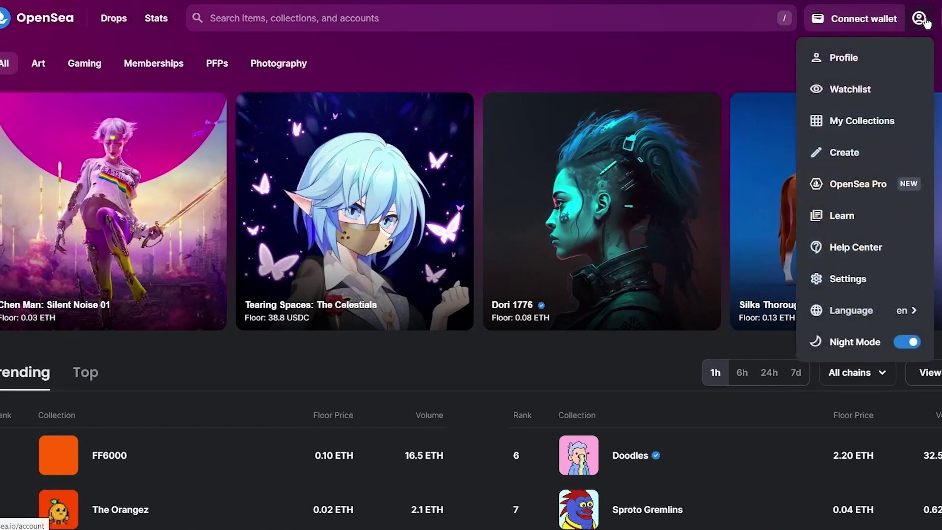
pyautogui.click(878, 131)
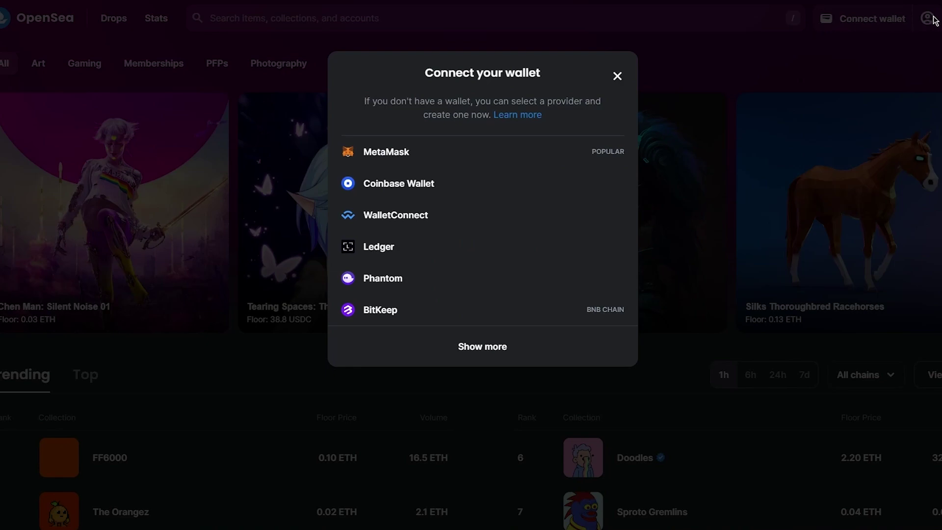
pyautogui.click(618, 76)
pyautogui.moveTo(919, 18)
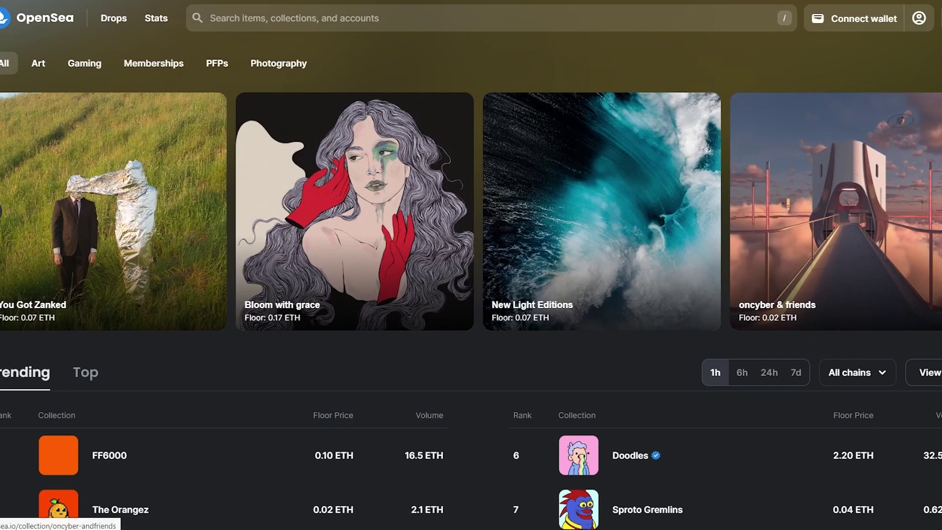
pyautogui.scroll(-5, 834, 211)
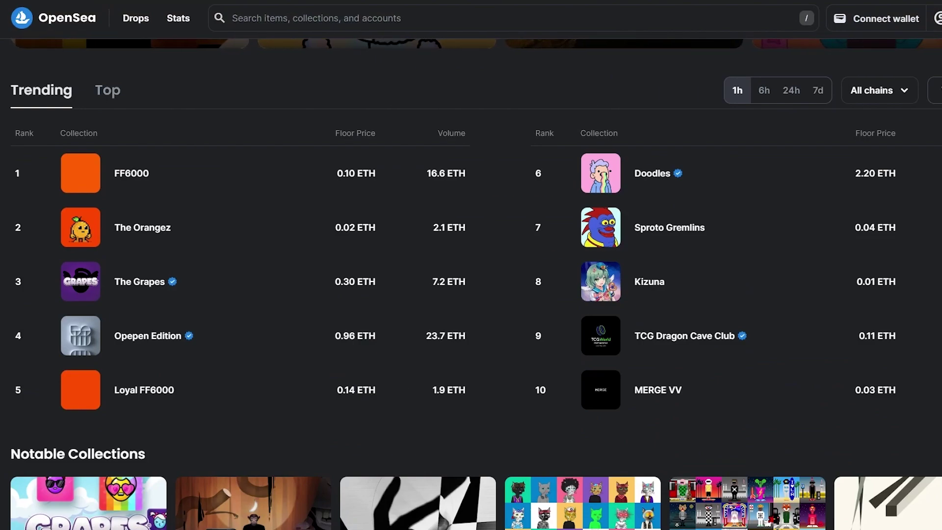
pyautogui.scroll(6, 713, 204)
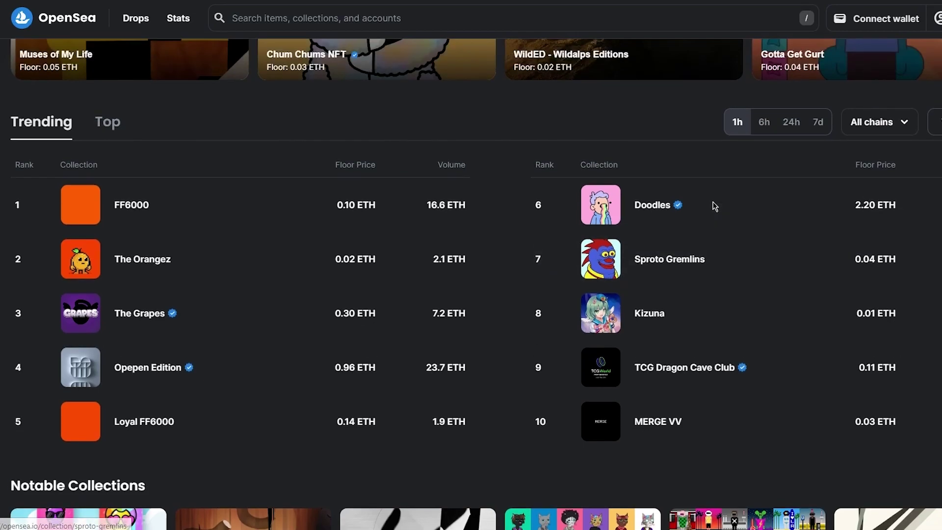